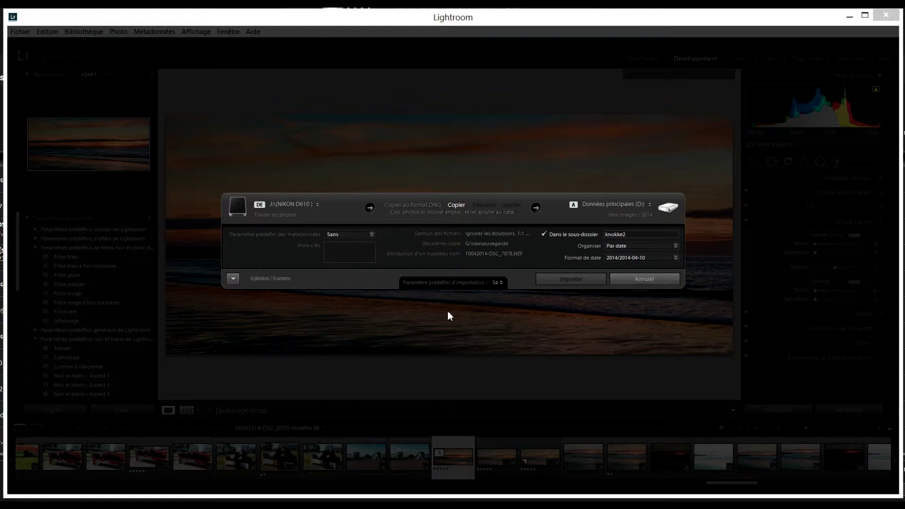
- Expand the camera import to the full window and scroll through the beach photos
left_click(231, 279)
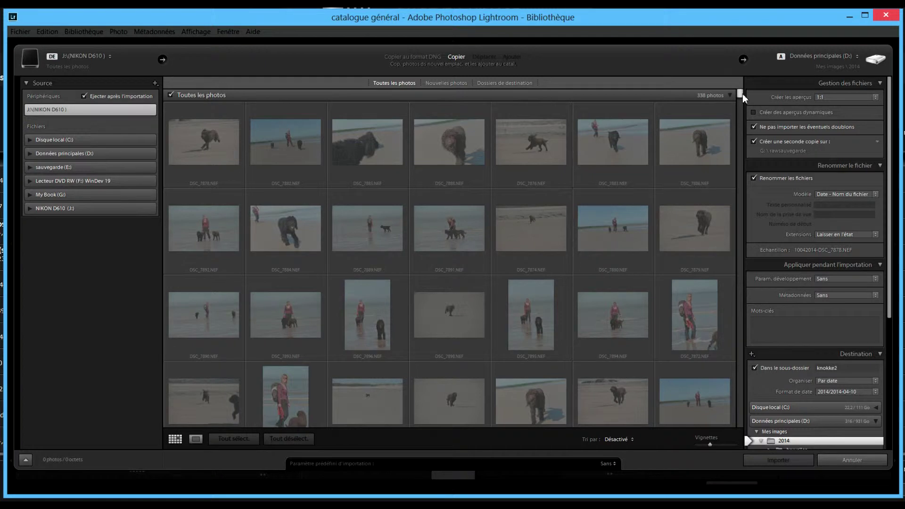
mouse_move(743, 94)
left_mouse_down()
mouse_move(742, 112)
mouse_move(743, 100)
left_mouse_up()
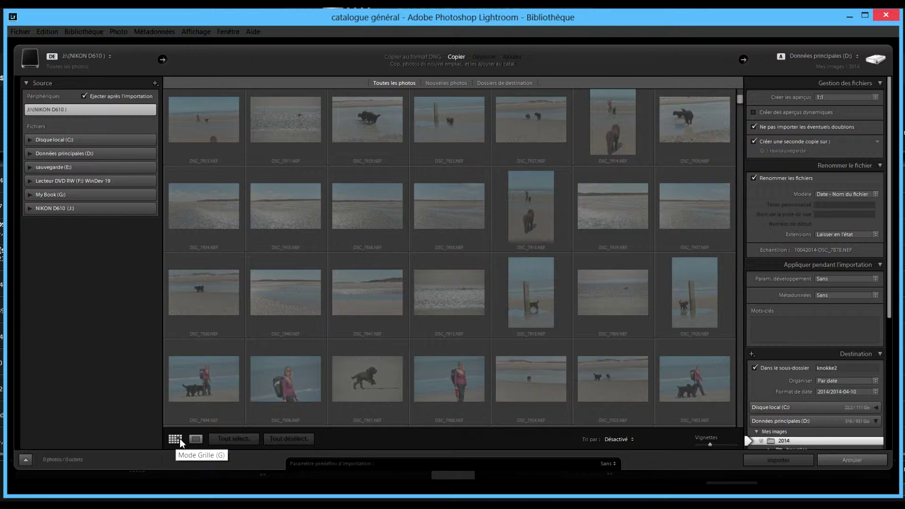
- Switch the import to the enlarged single-photo view, then back to the thumbnail grid
left_click(196, 439)
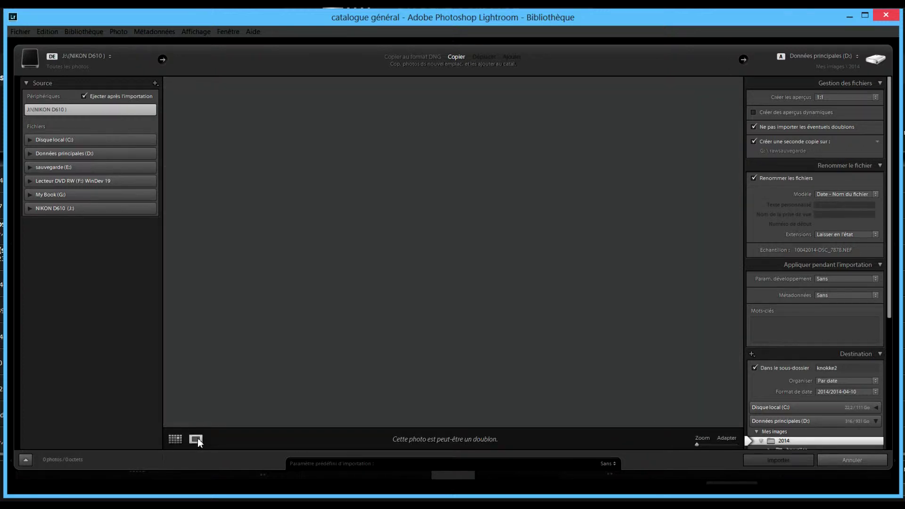
left_click(171, 439)
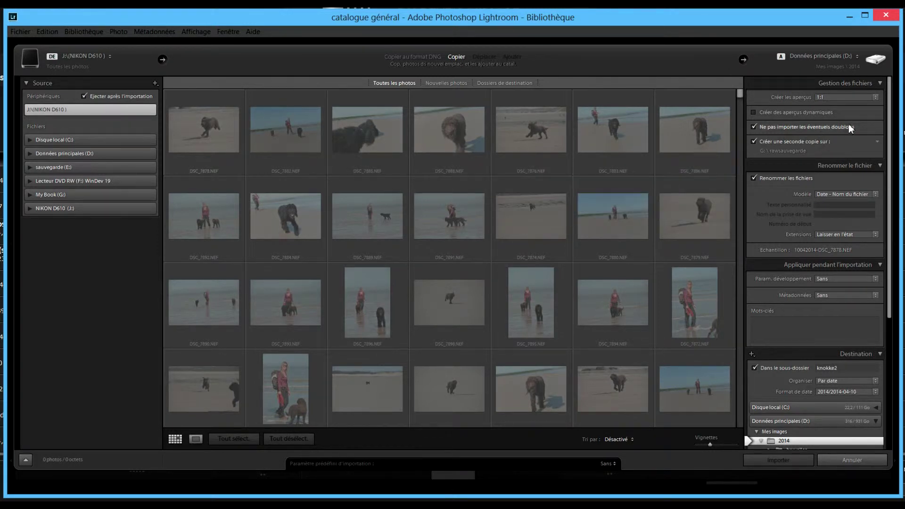
- Set Créer les aperçus to Standard, then change it to 1:1
left_click(874, 97)
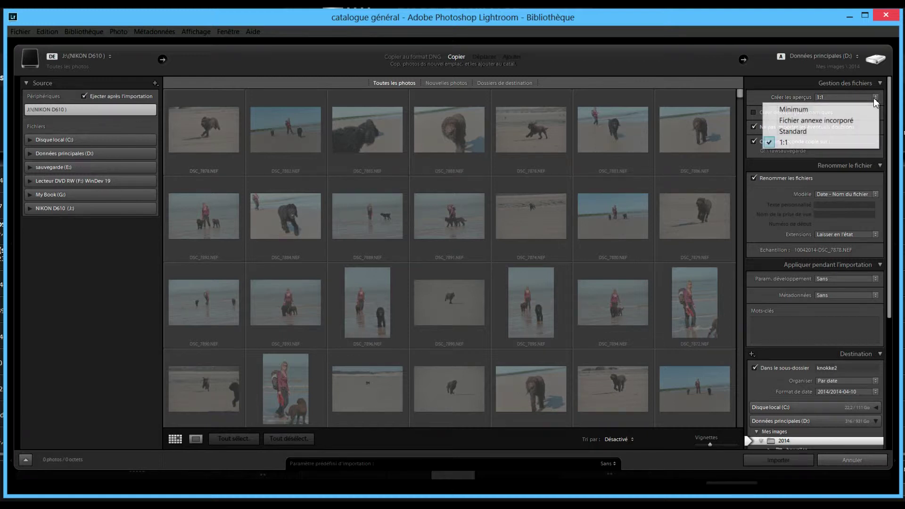
left_click(853, 132)
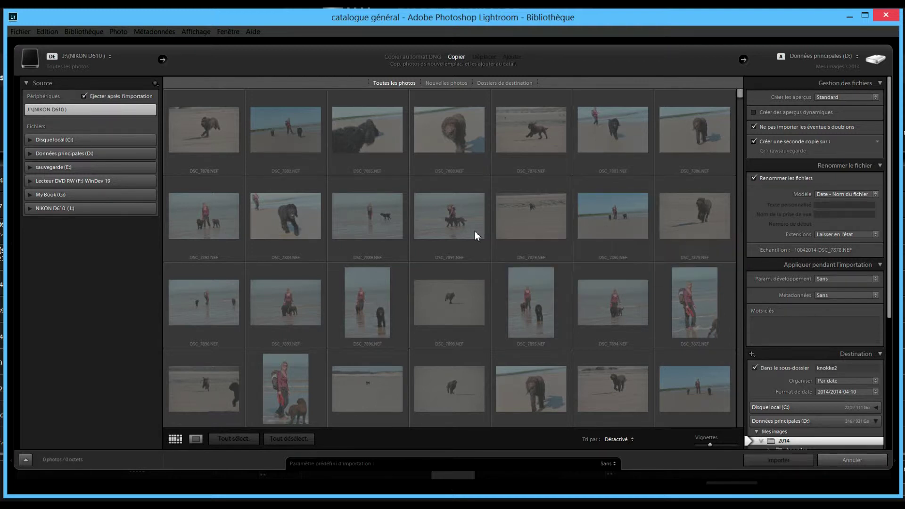
mouse_move(449, 130)
mouse_move(431, 146)
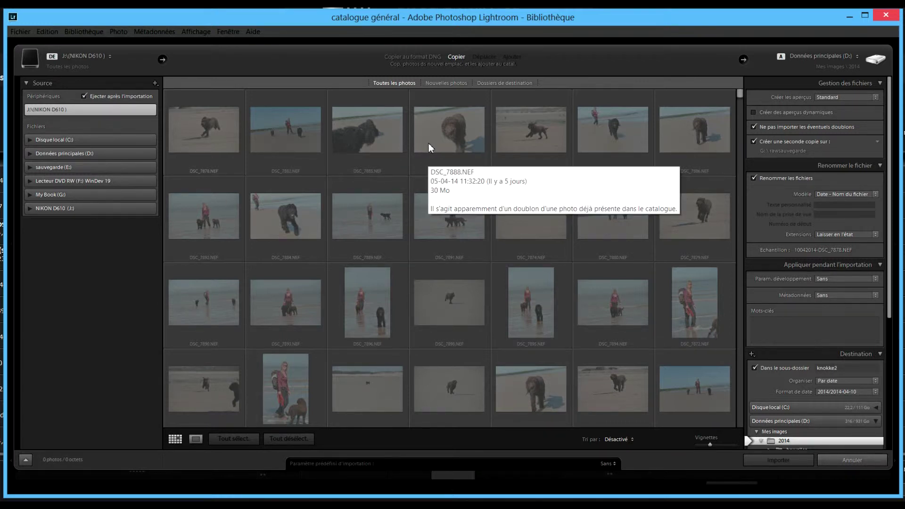
left_click(847, 97)
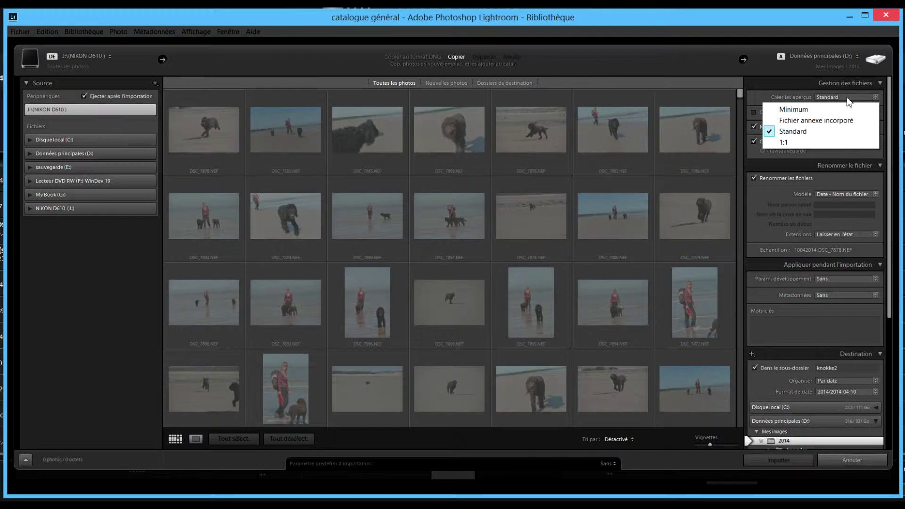
left_click(816, 143)
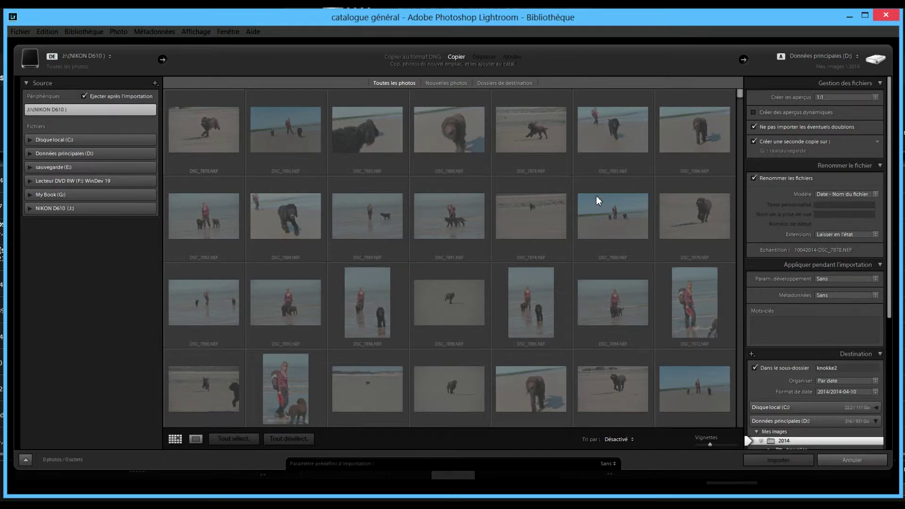
mouse_move(367, 129)
mouse_move(530, 131)
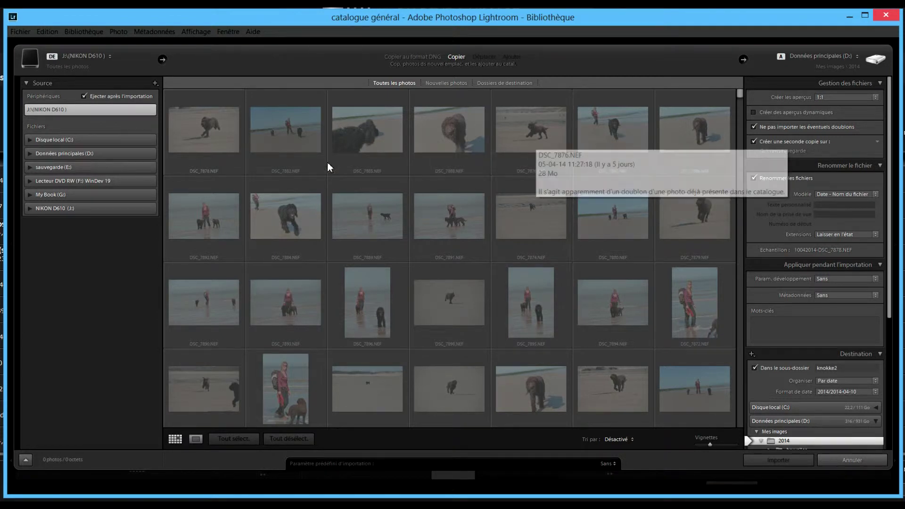
left_click(754, 126)
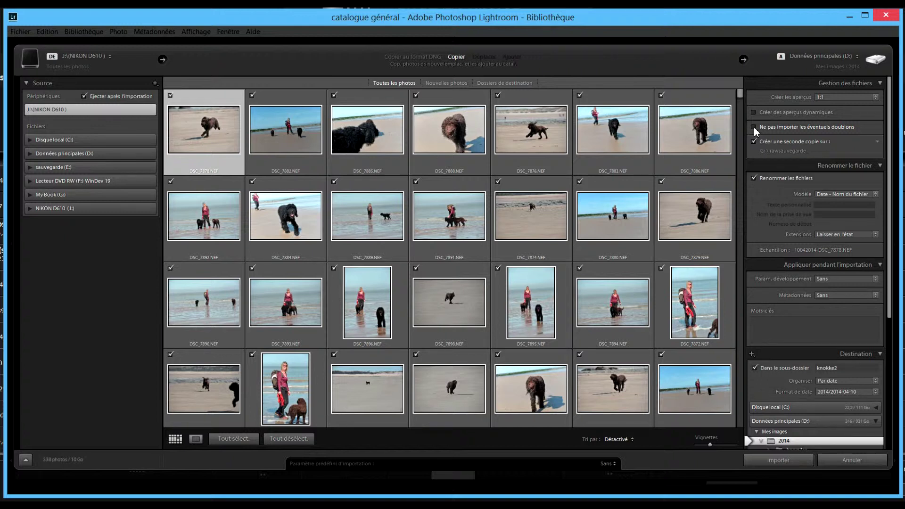
left_click(754, 127)
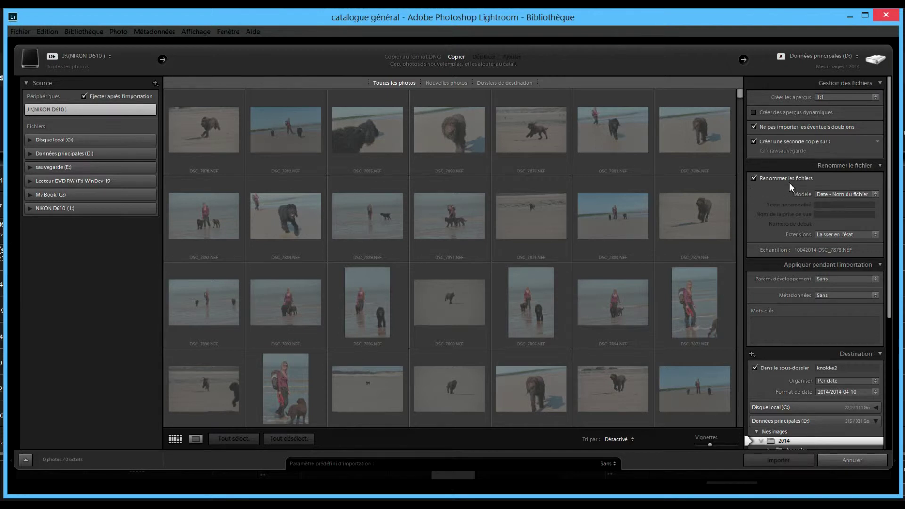
- Keep Date - Nom du fichier as the import renaming template
left_click(876, 194)
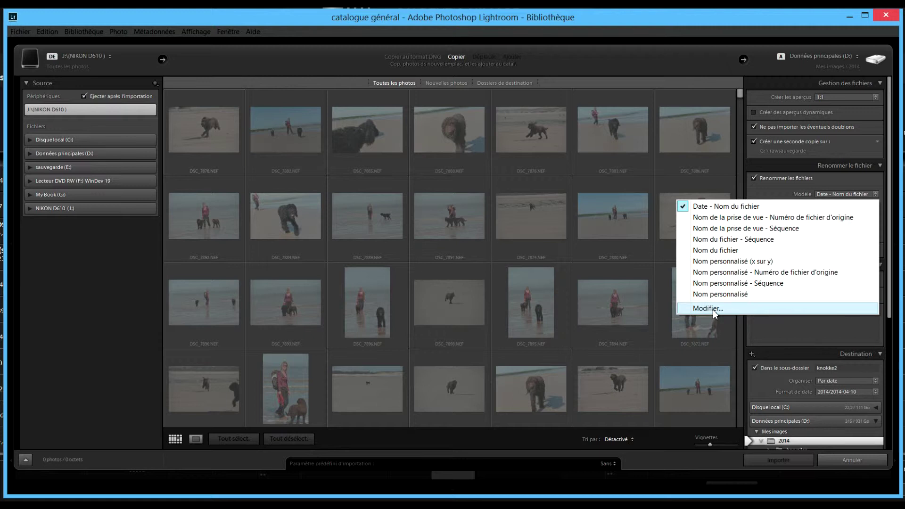
left_click(855, 181)
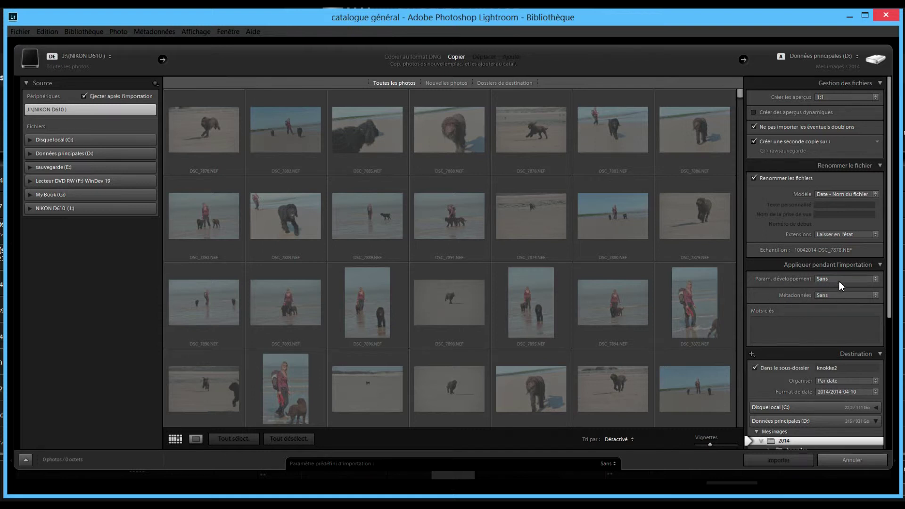
left_click(874, 281)
mouse_move(860, 304)
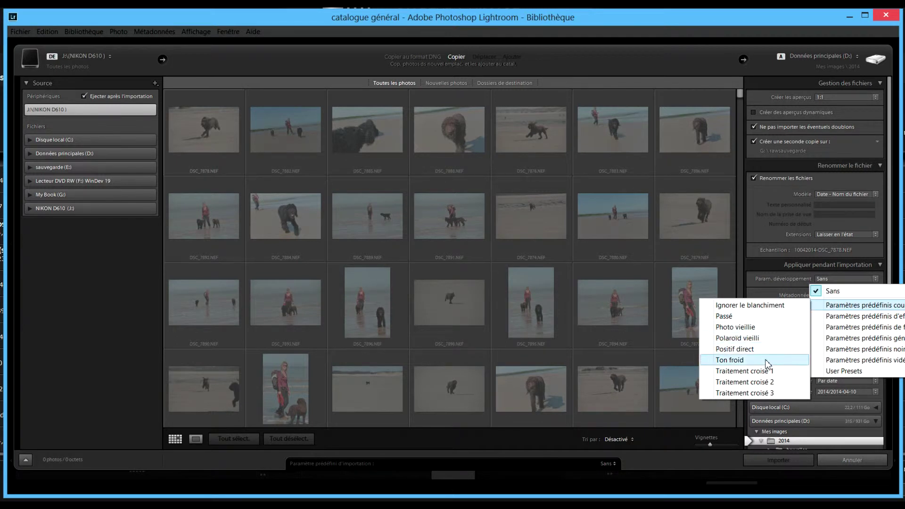
left_click(761, 318)
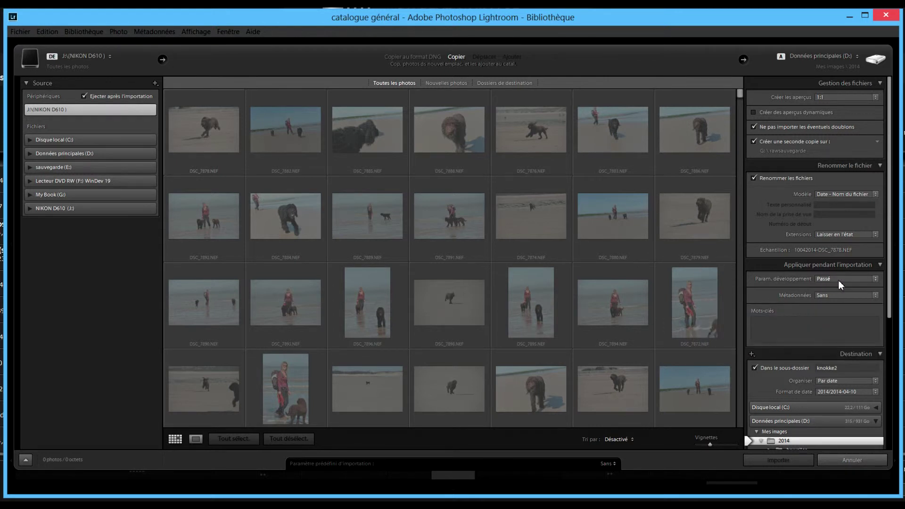
left_click(875, 280)
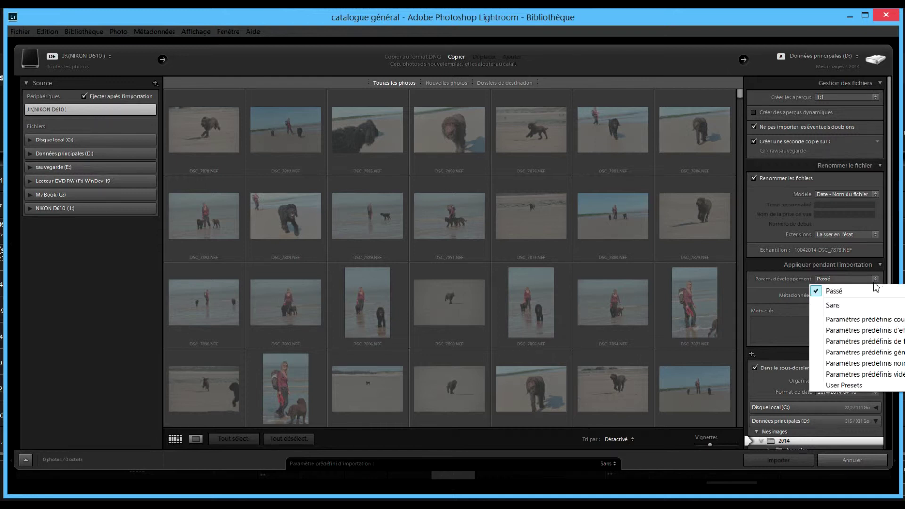
left_click(867, 306)
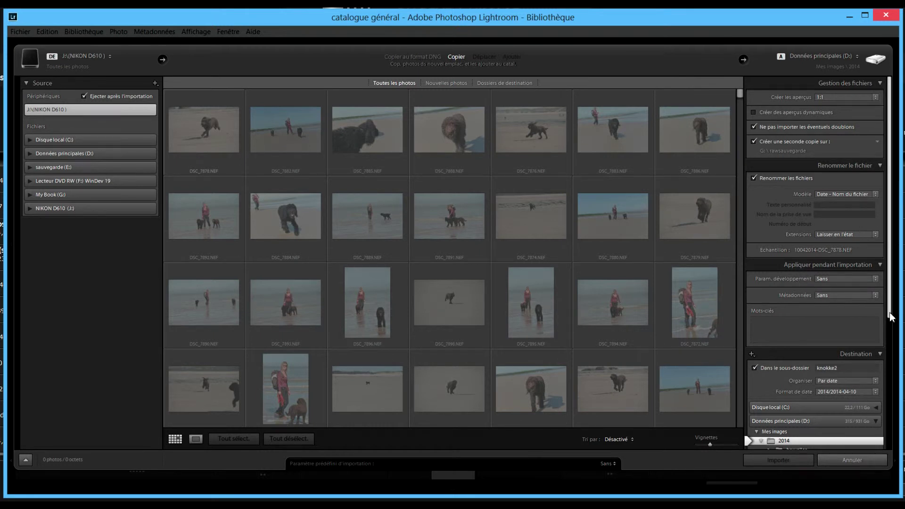
- Scroll the right import panel to bring Appliquer pendant l'importation into view
scroll(892, 348, "down", 5)
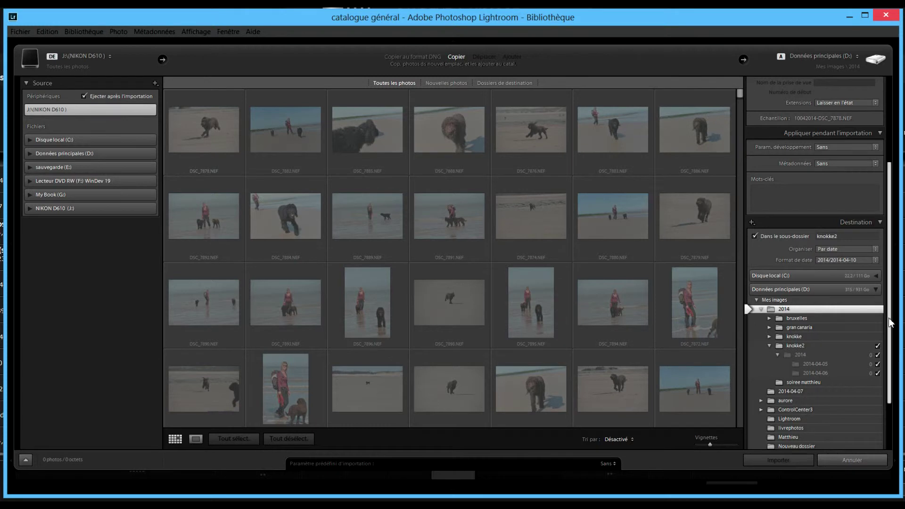
left_click_drag(891, 322, 897, 395)
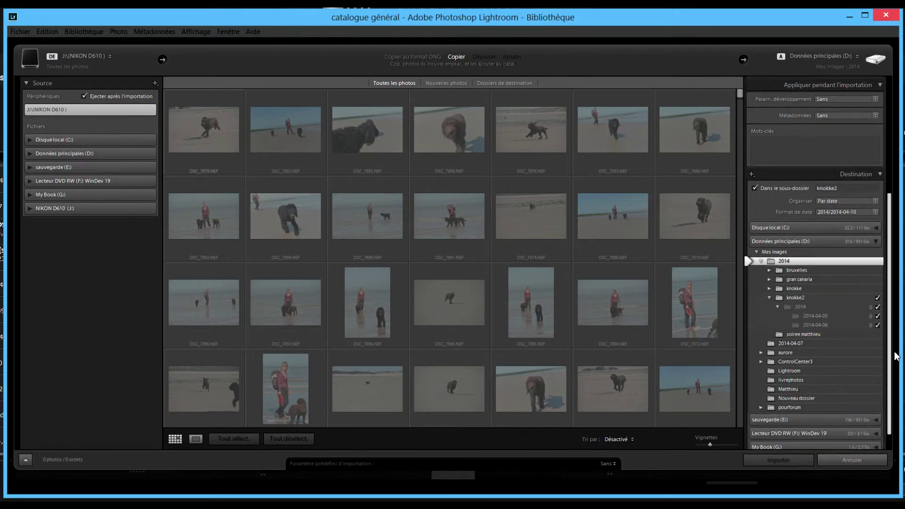
scroll(811, 235, "up", 5)
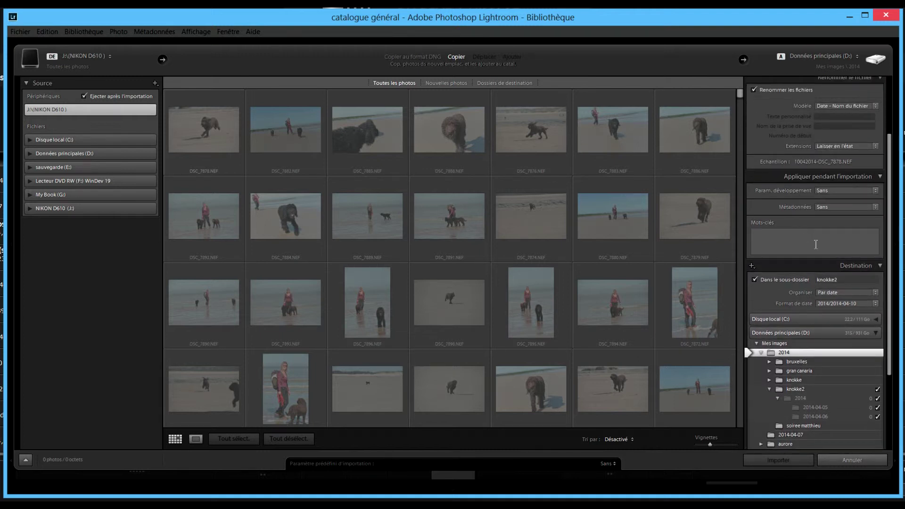
- Open the Métadonnées preset editor and look through its empty IPTC fields
left_click(872, 207)
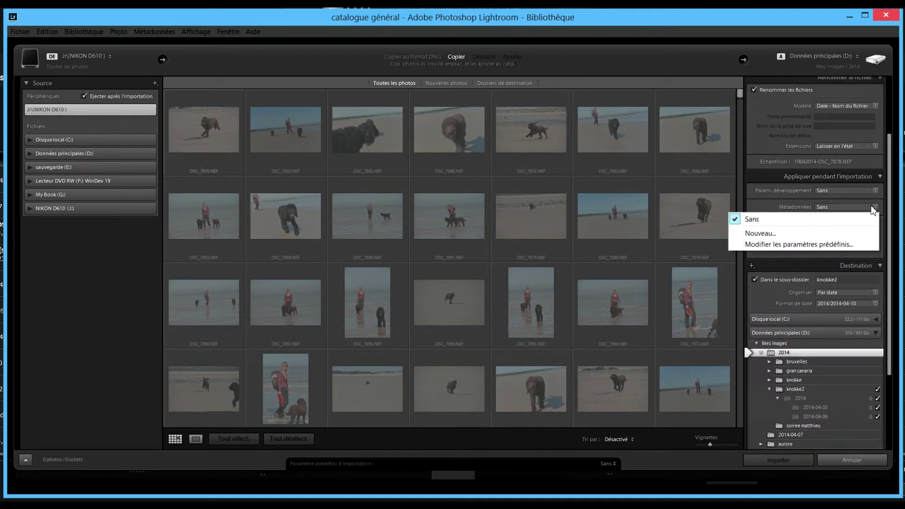
left_click(873, 208)
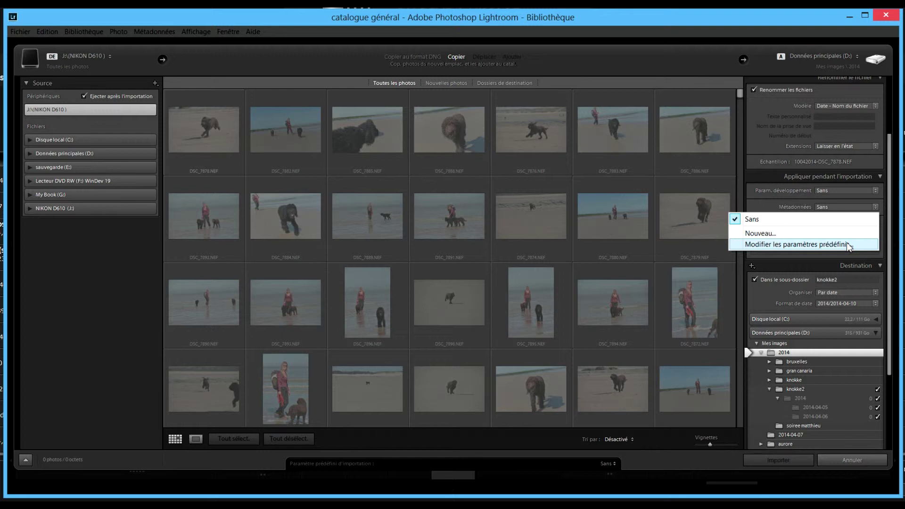
left_click(848, 244)
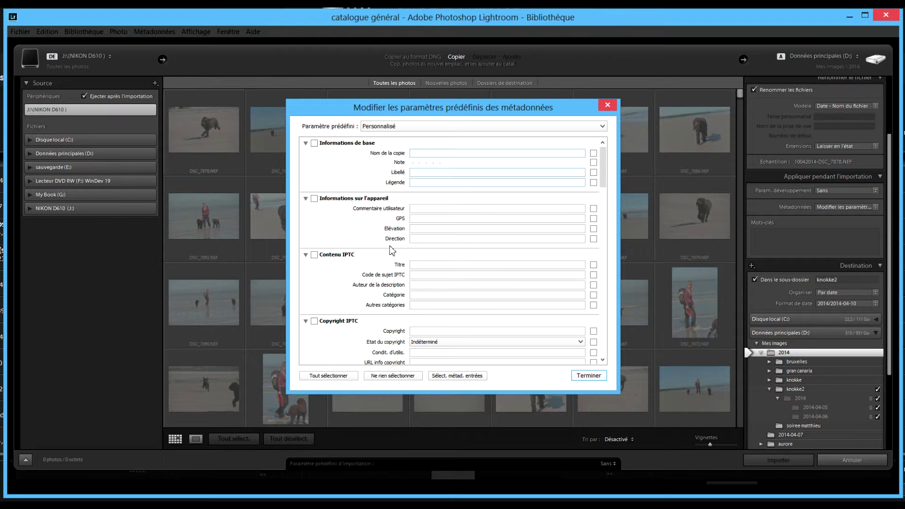
left_click_drag(604, 184, 607, 204)
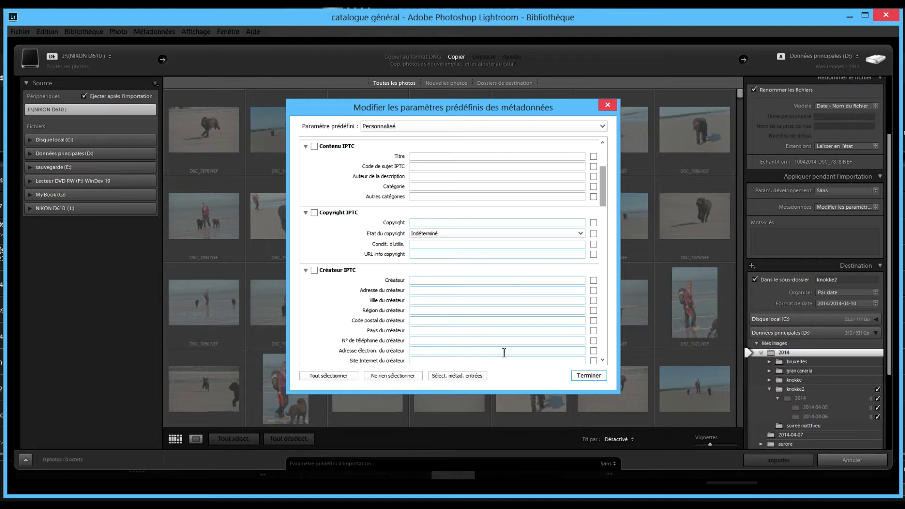
left_click_drag(603, 202, 603, 229)
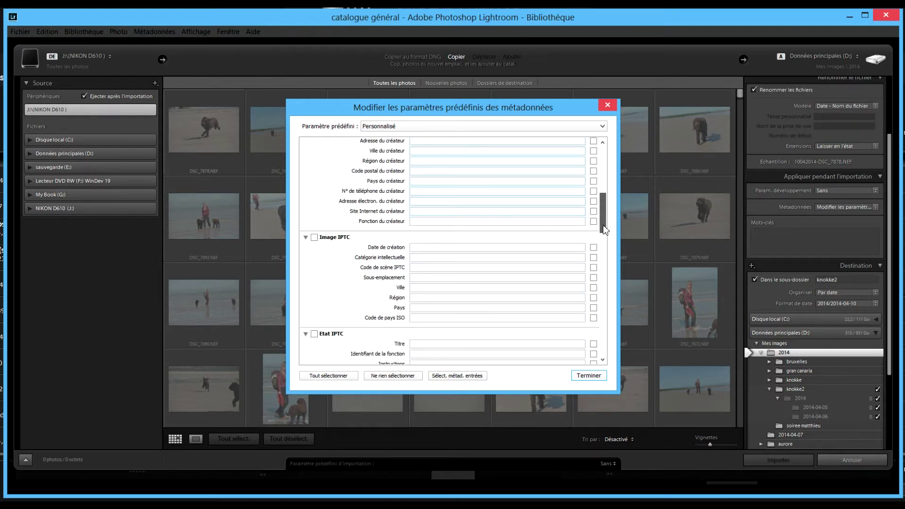
- Close the metadata preset editor without saving, leaving import metadata at Sans
left_click(588, 377)
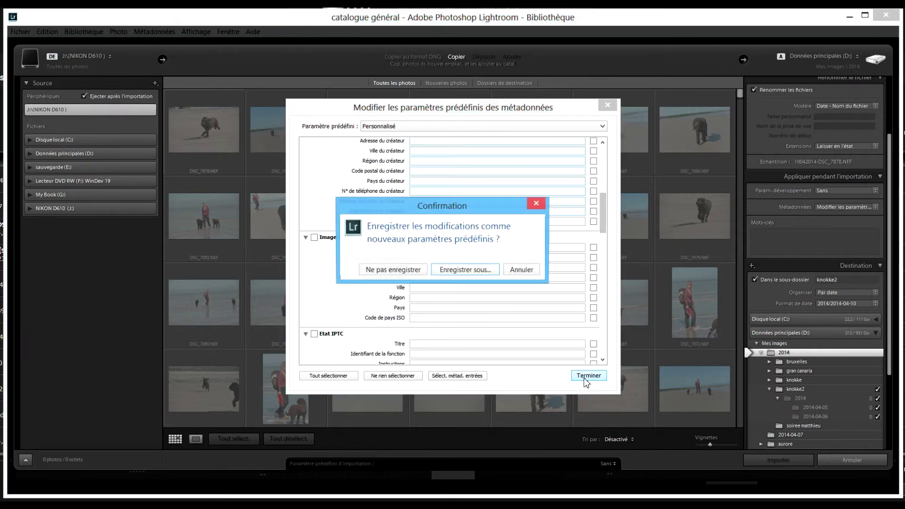
left_click(522, 270)
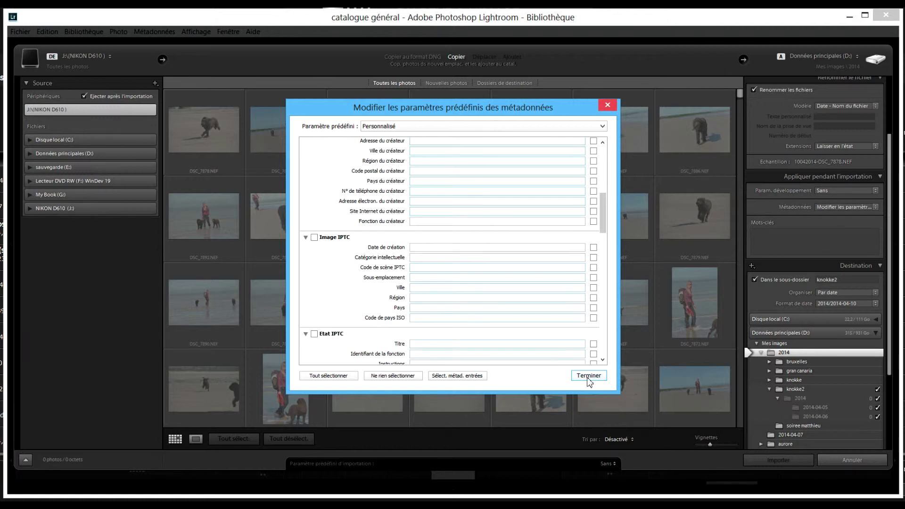
left_click(589, 377)
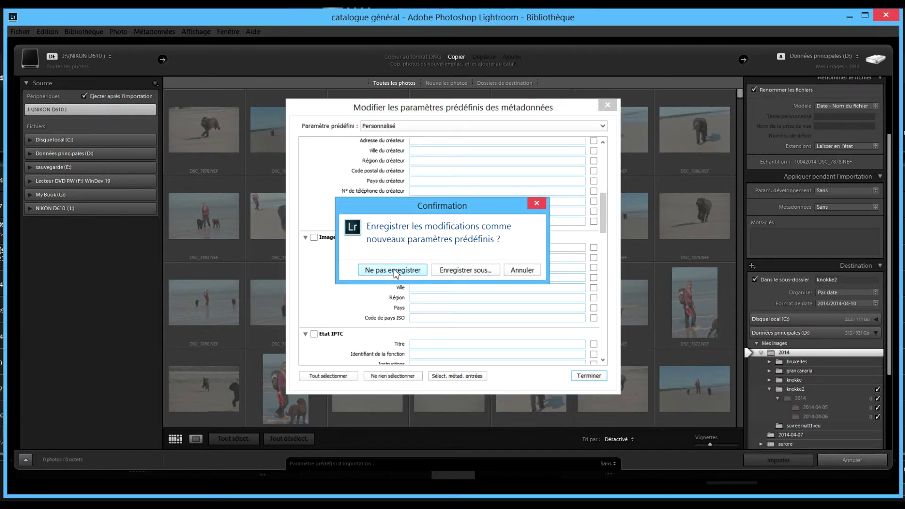
left_click(395, 270)
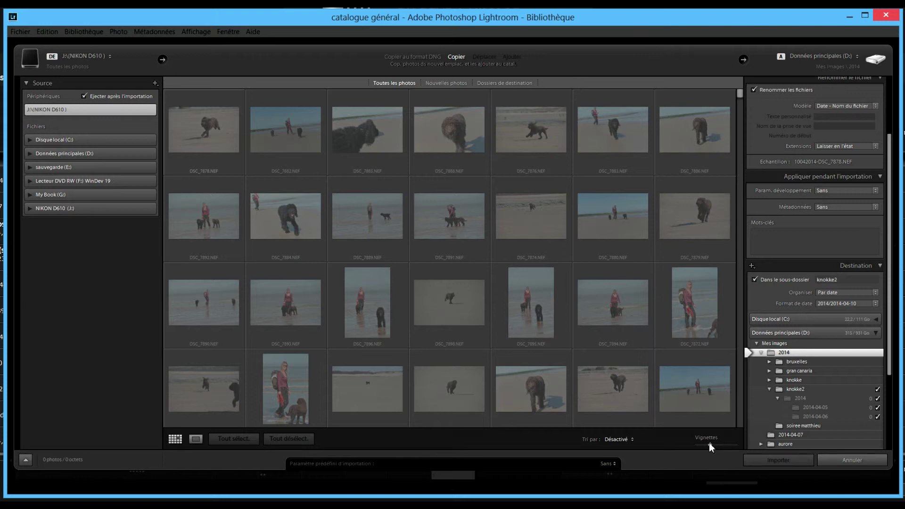
- Enlarge thumbnails to five per row, include duplicates, and view DSC_7888 large
left_click_drag(712, 447, 720, 441)
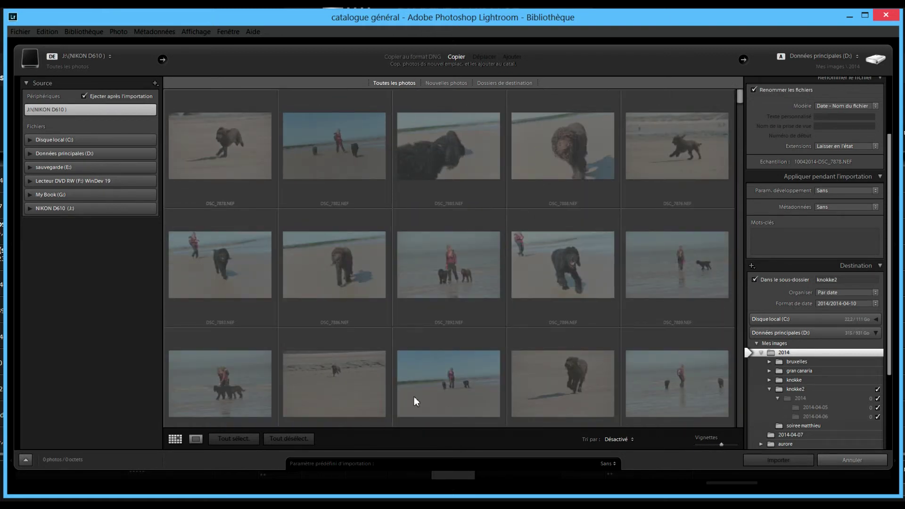
left_click(426, 151)
left_click_drag(900, 175, 900, 124)
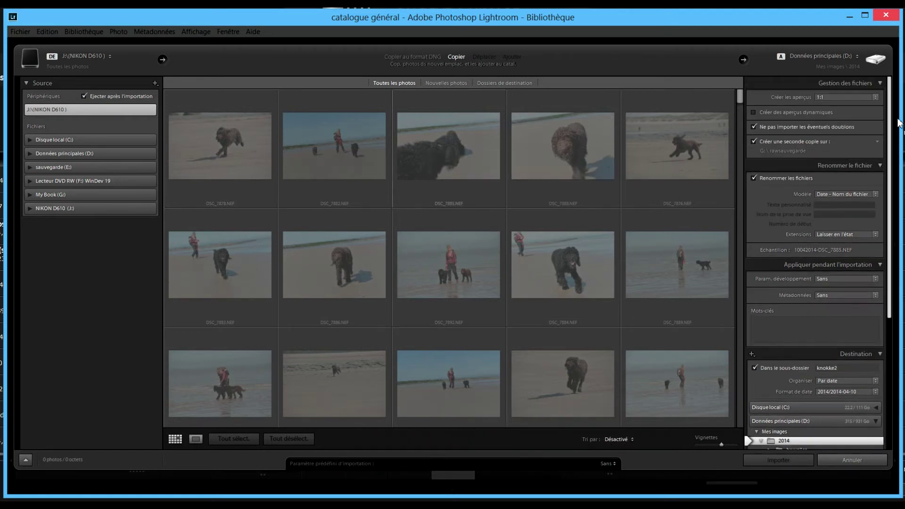
left_click(754, 127)
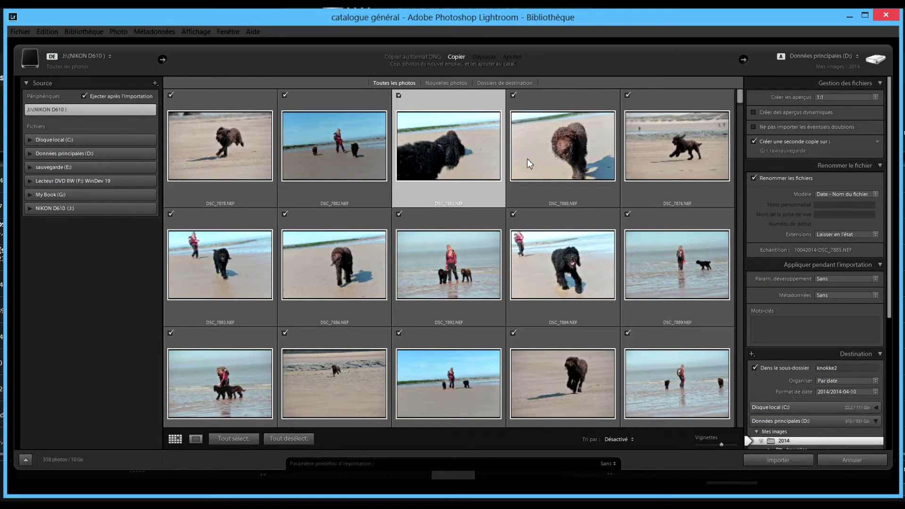
left_click(542, 135)
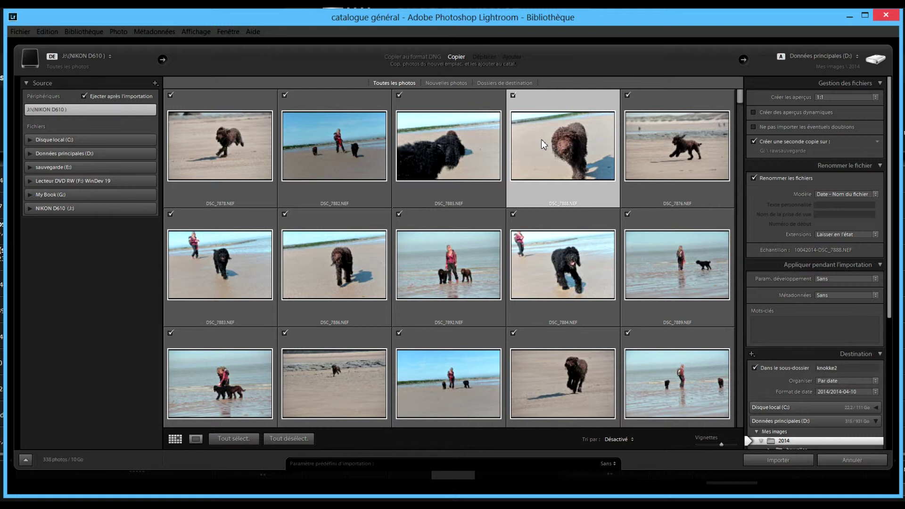
left_click(203, 440)
- Return to the thumbnail grid, start importing the checked beach photos, then cancel it
key("g")
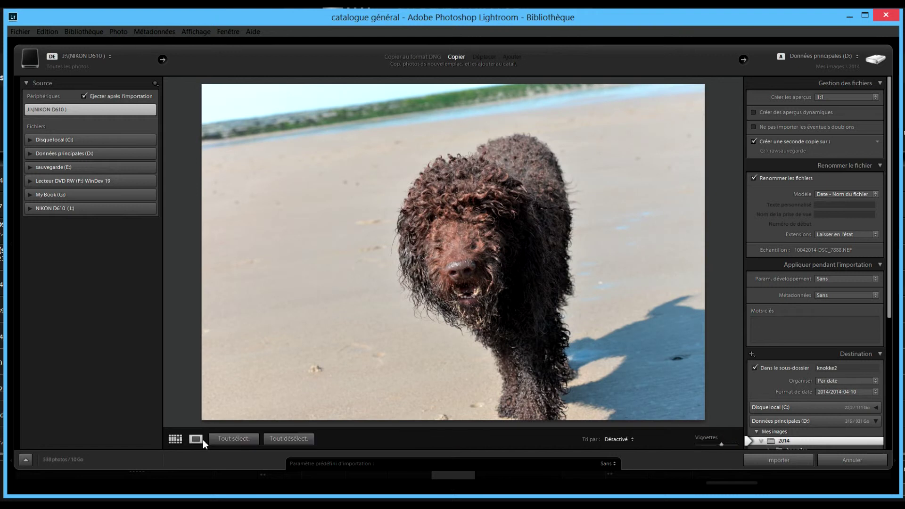
left_click(203, 439)
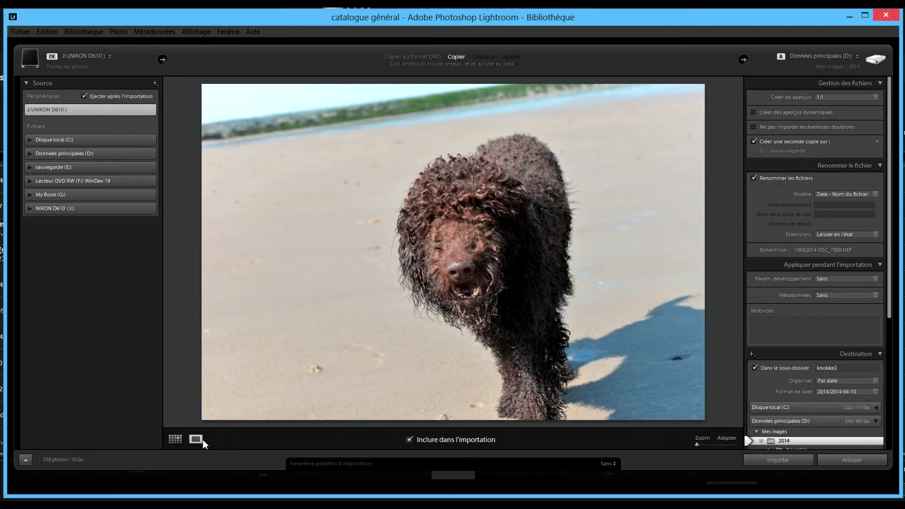
left_click(168, 440)
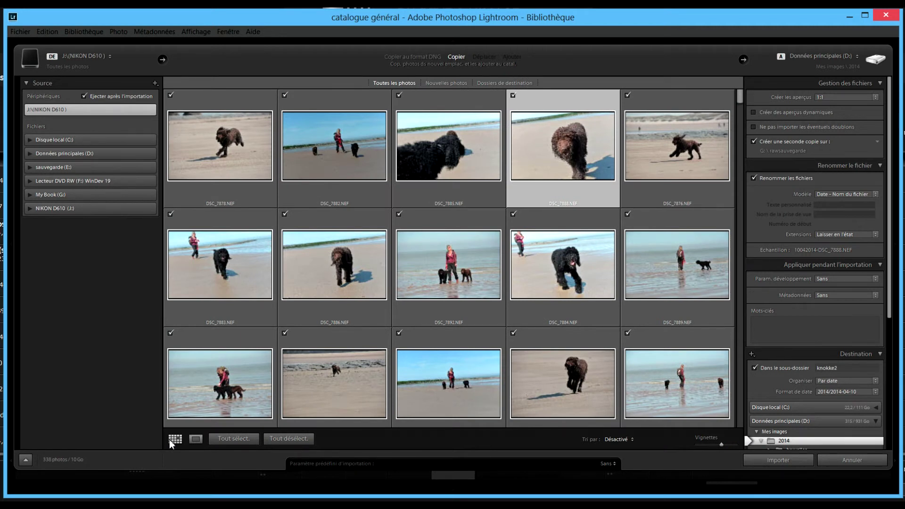
left_click(855, 461)
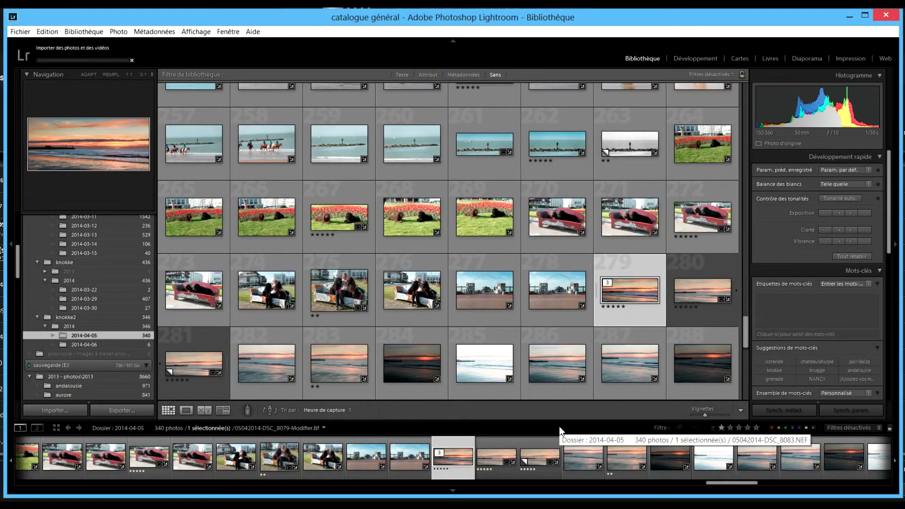
left_click(133, 60)
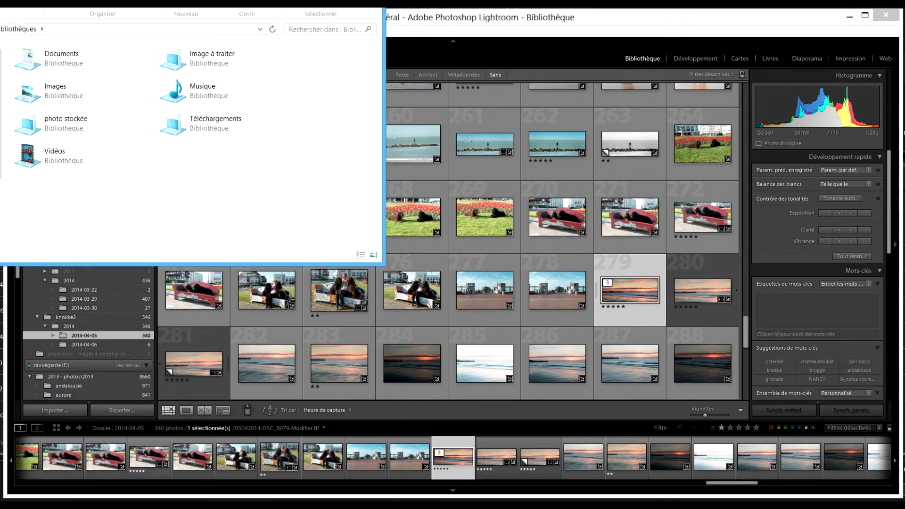
- Maximise Explorer and open D: > Mes images > 2014 > gran canaria > 2014 > 2014-03-09
key("super+Up")
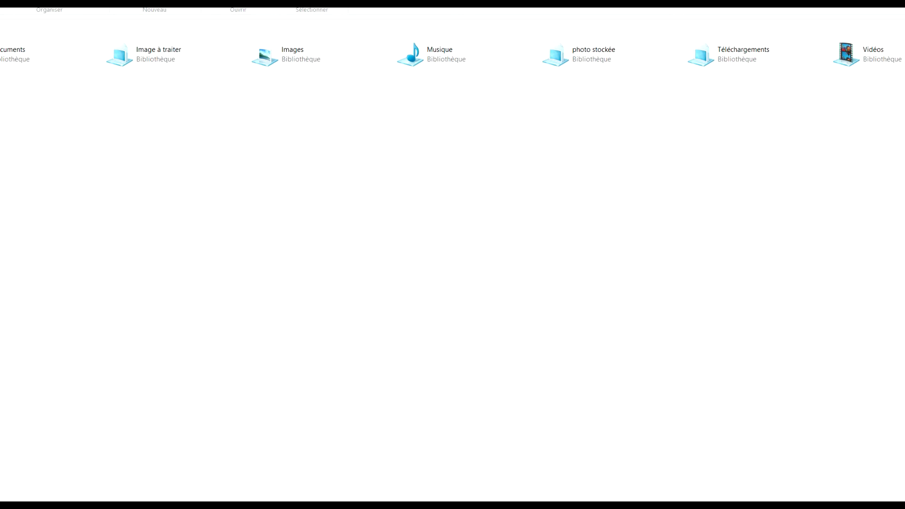
left_click(0, 161)
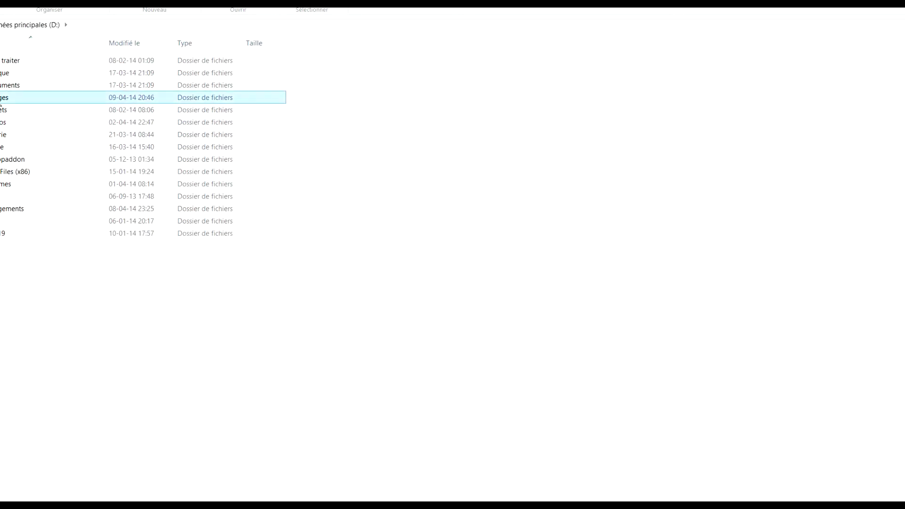
double_click(3, 98)
double_click(7, 90)
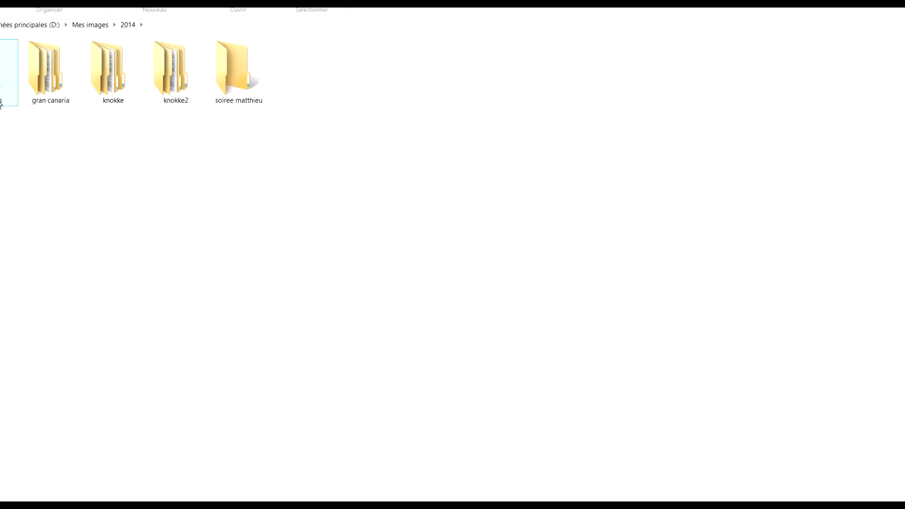
double_click(37, 90)
double_click(1, 91)
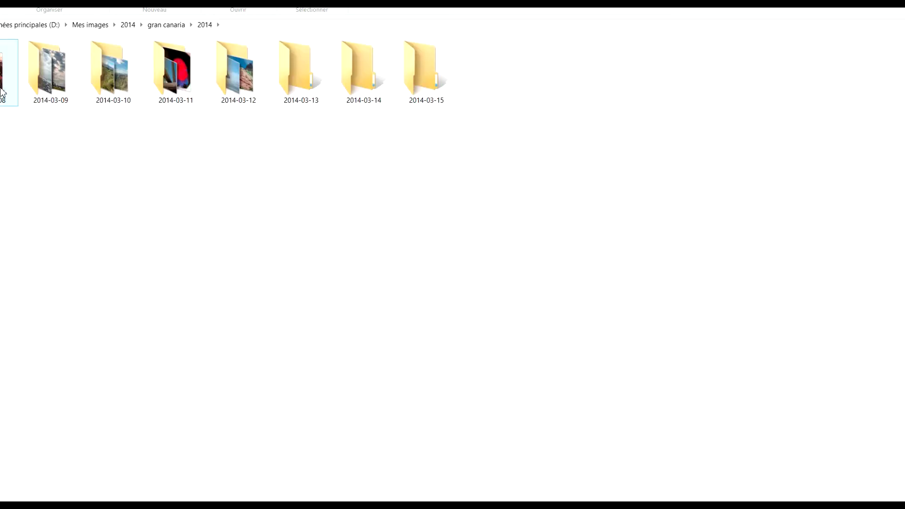
double_click(48, 90)
- Select NEF files 339 through 358 and drag them into Lightroom
left_click(193, 176)
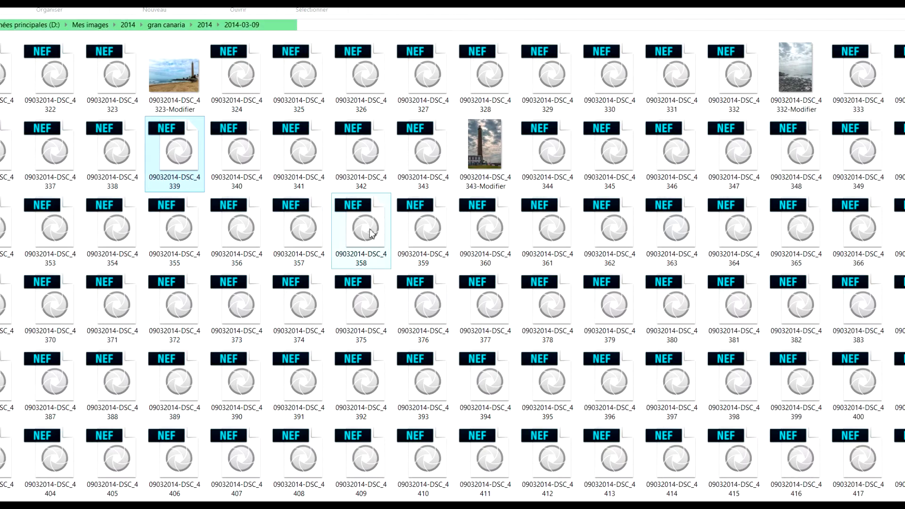
left_click(370, 233, "shift")
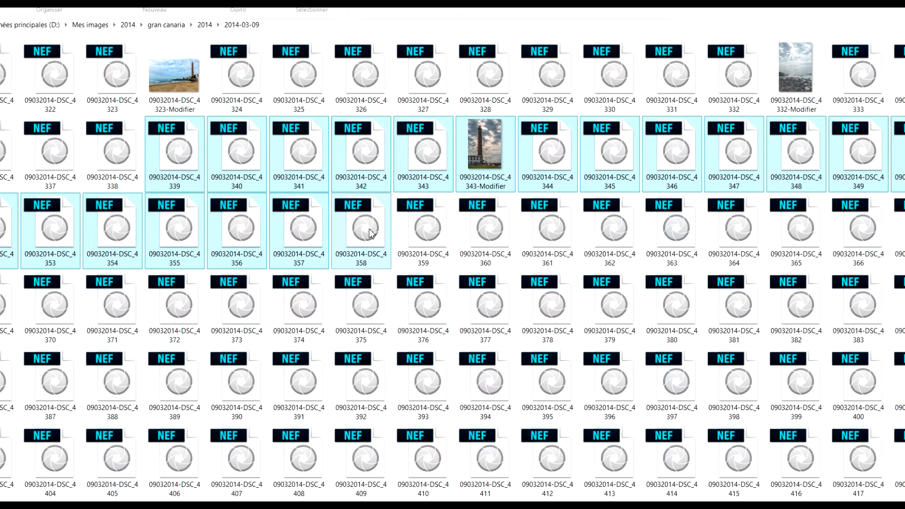
left_click_drag(370, 233, 212, 505)
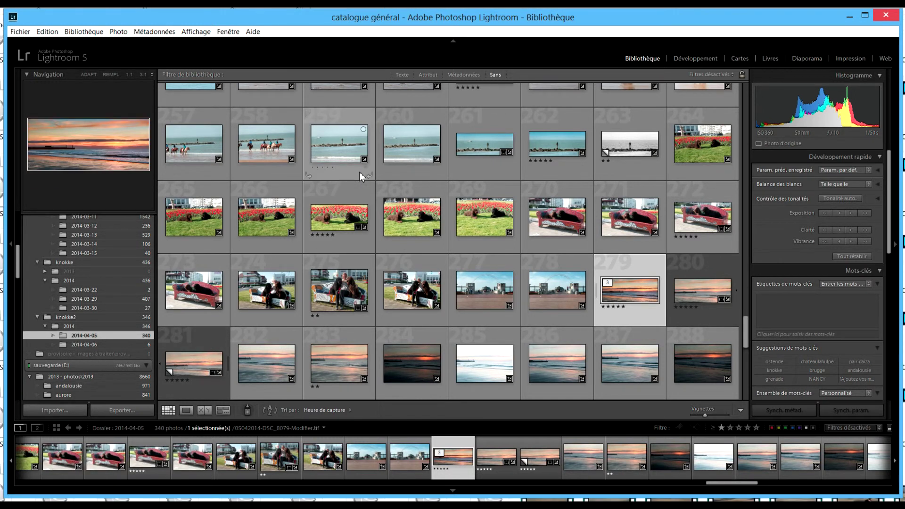
- Select NEF files 325 to 329 in a smaller Explorer window, then switch back to Lightroom
mouse_move(748, 335)
left_mouse_down()
mouse_move(762, 173)
mouse_move(765, 191)
left_mouse_up()
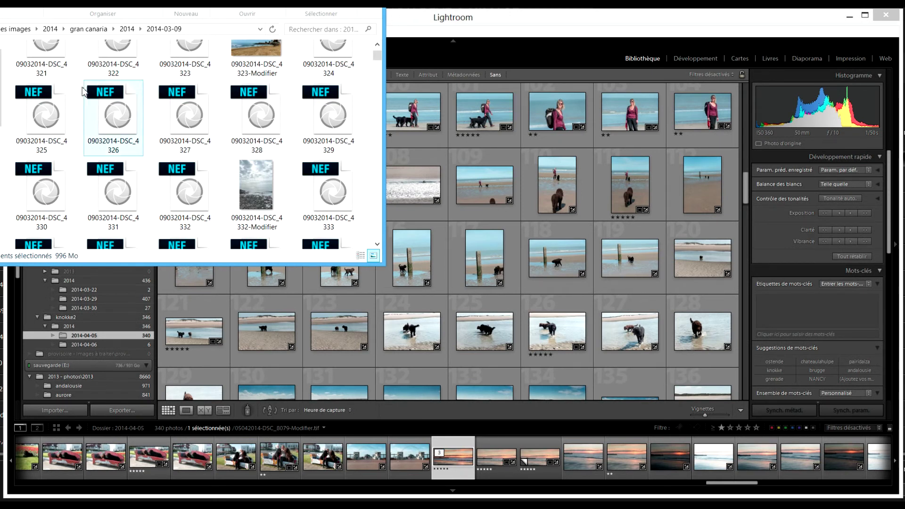
left_click_drag(366, 112, 15, 118)
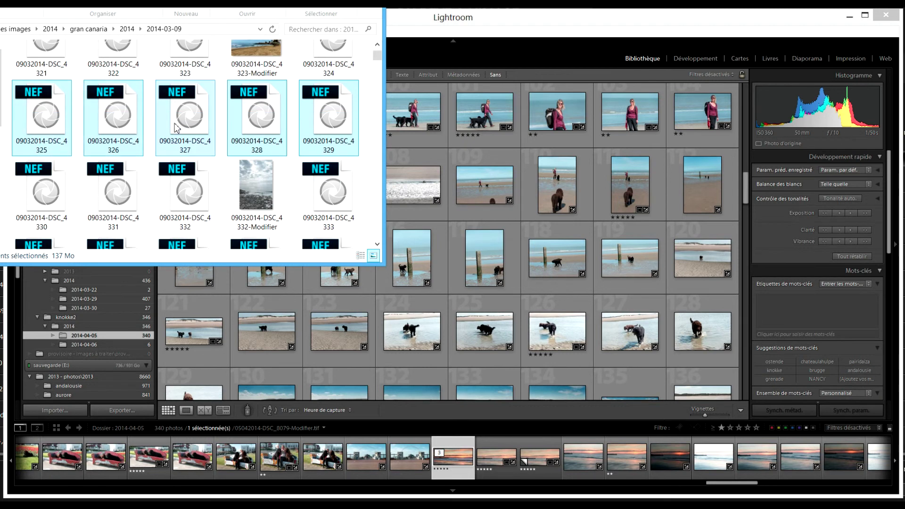
scroll(186, 251, "down", 1)
key("alt+Tab")
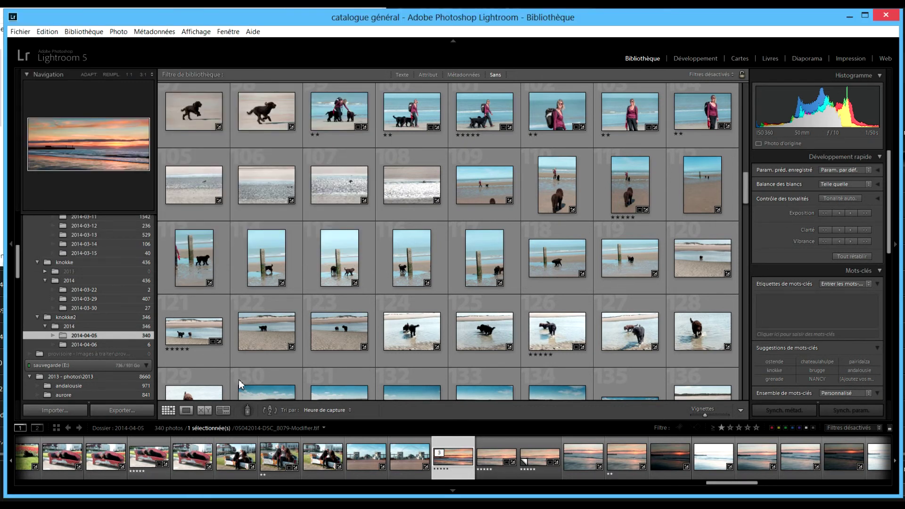
- Start an Add-mode import using the gran canaria 2014-03-09 folder as the source
key("ctrl+shift+i")
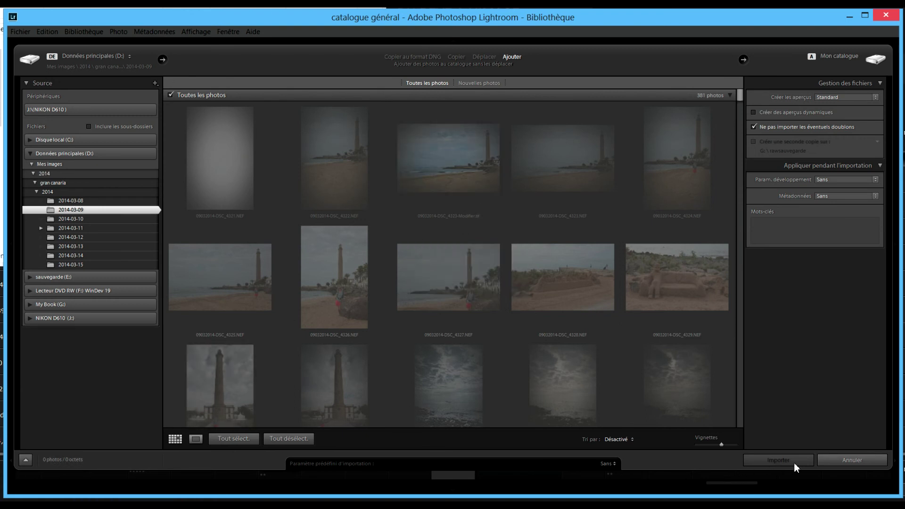
- Cancel the import, then return to the 2014-04-05 library grid by way of Développement
left_click(839, 461)
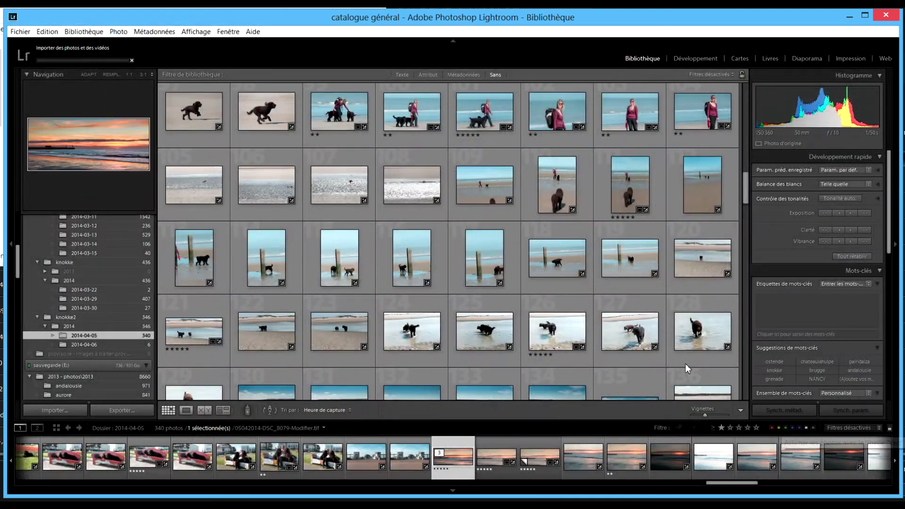
mouse_move(629, 257)
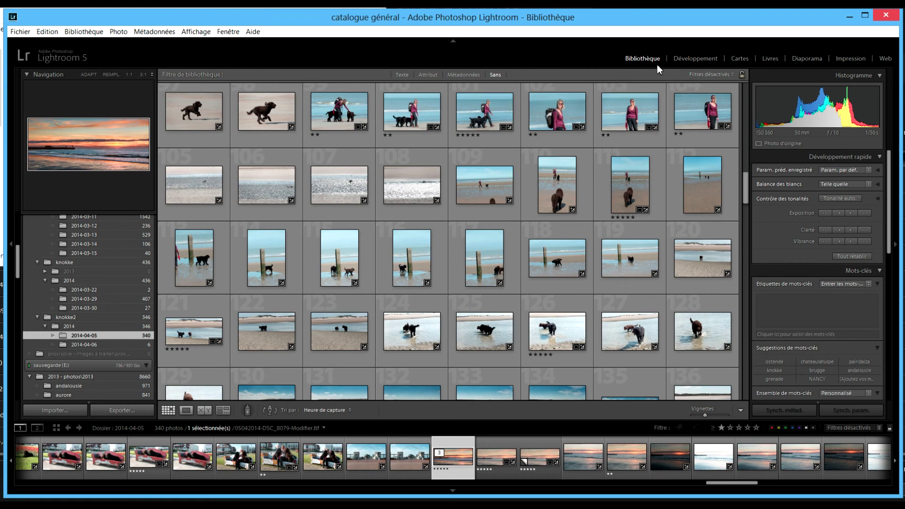
left_click(705, 58)
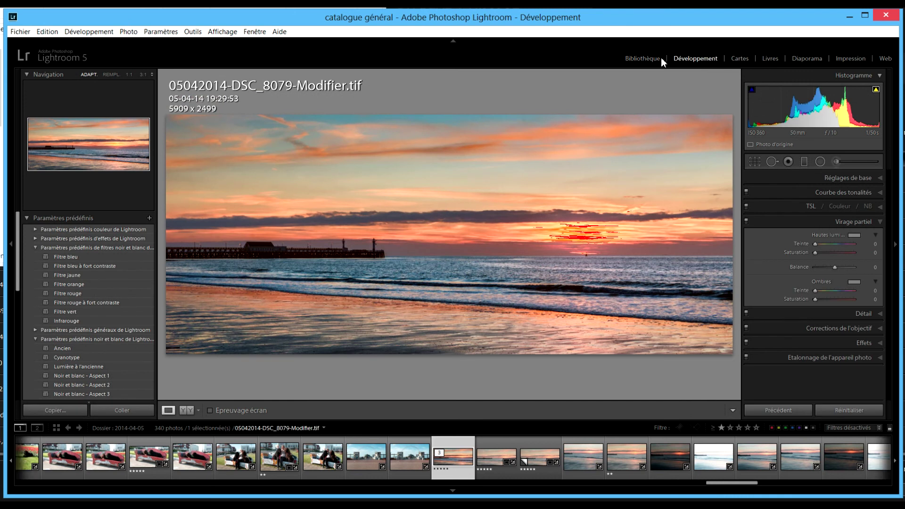
left_click(644, 57)
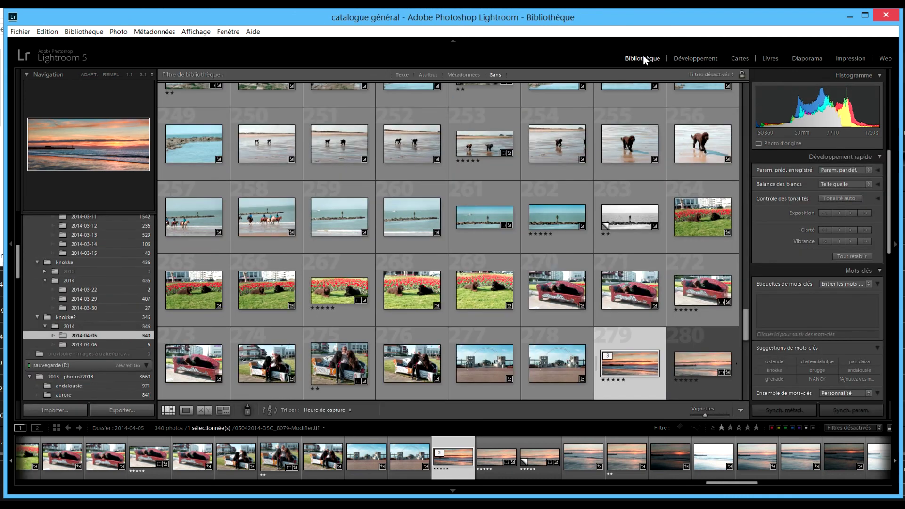